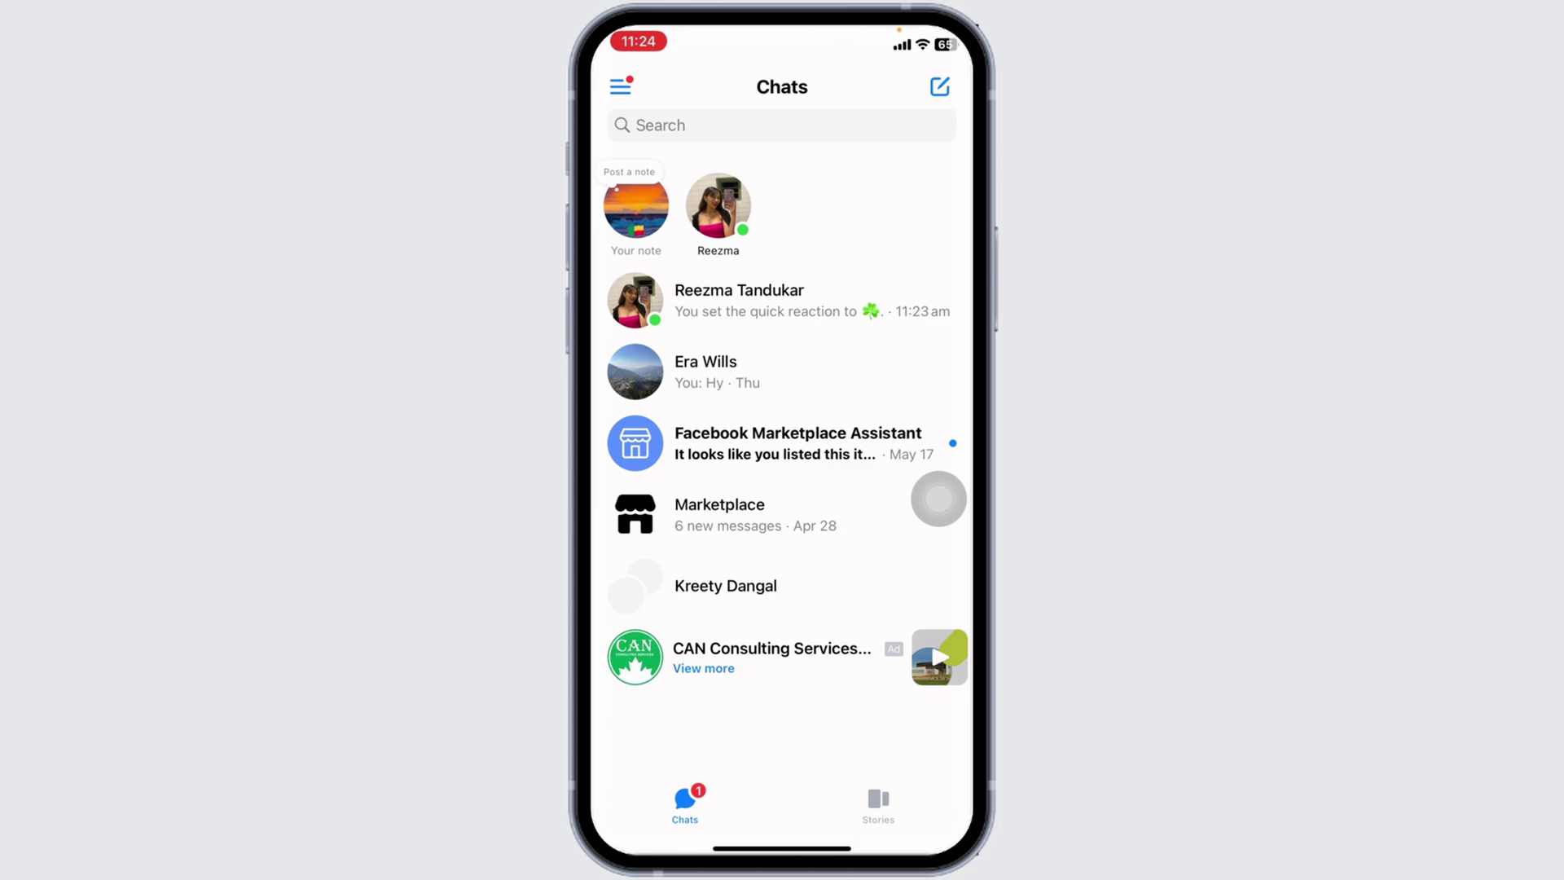
left_click(782, 299)
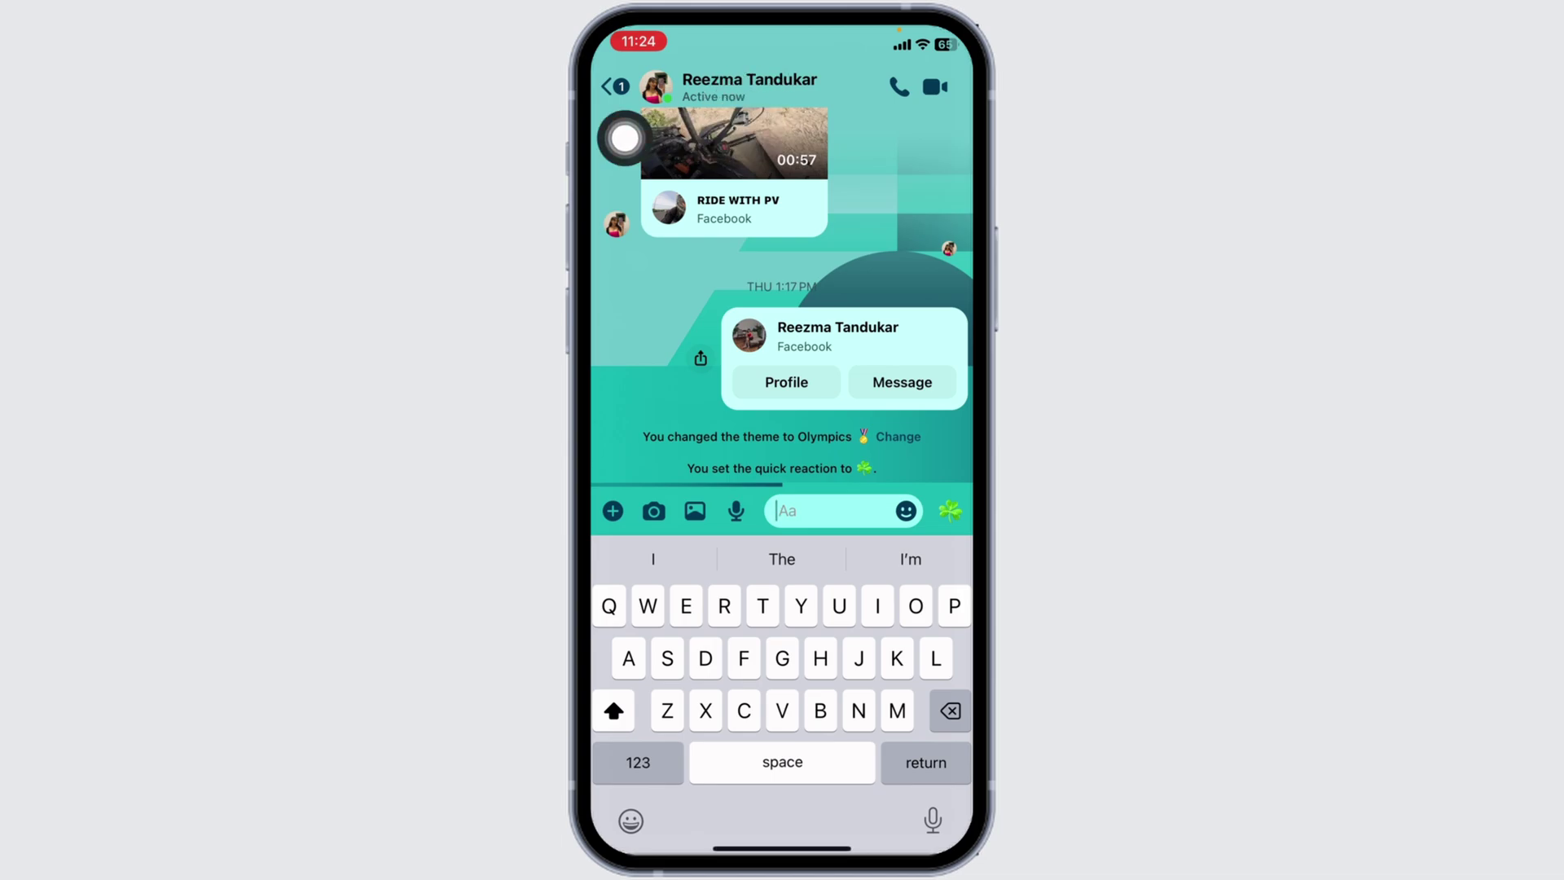
left_click(735, 80)
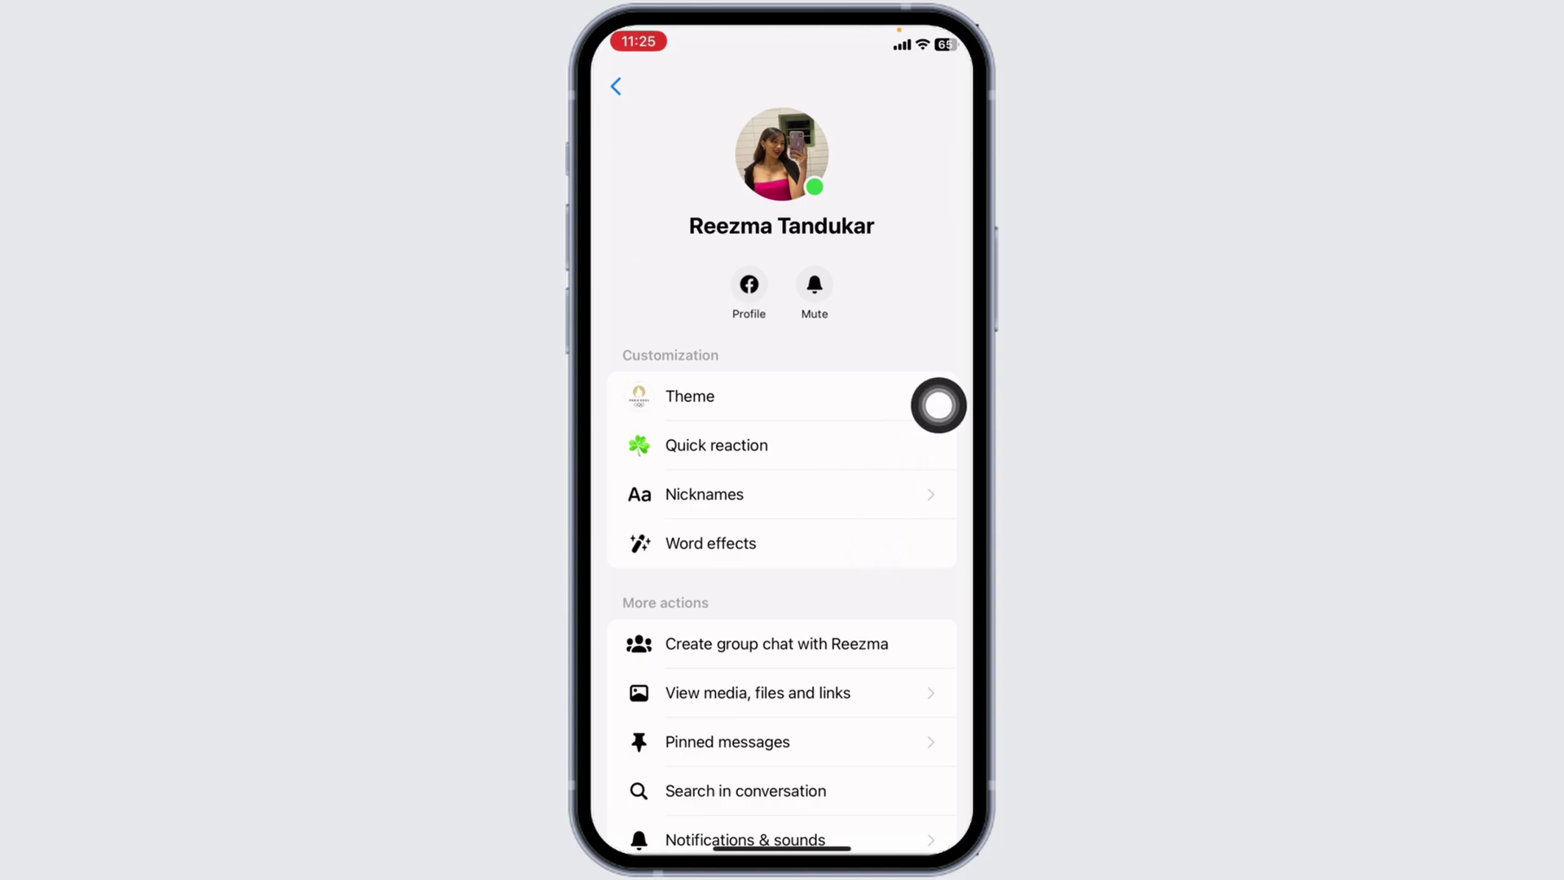
Replace the Olympics theme with the Classic theme for this conversation
left_click(937, 400)
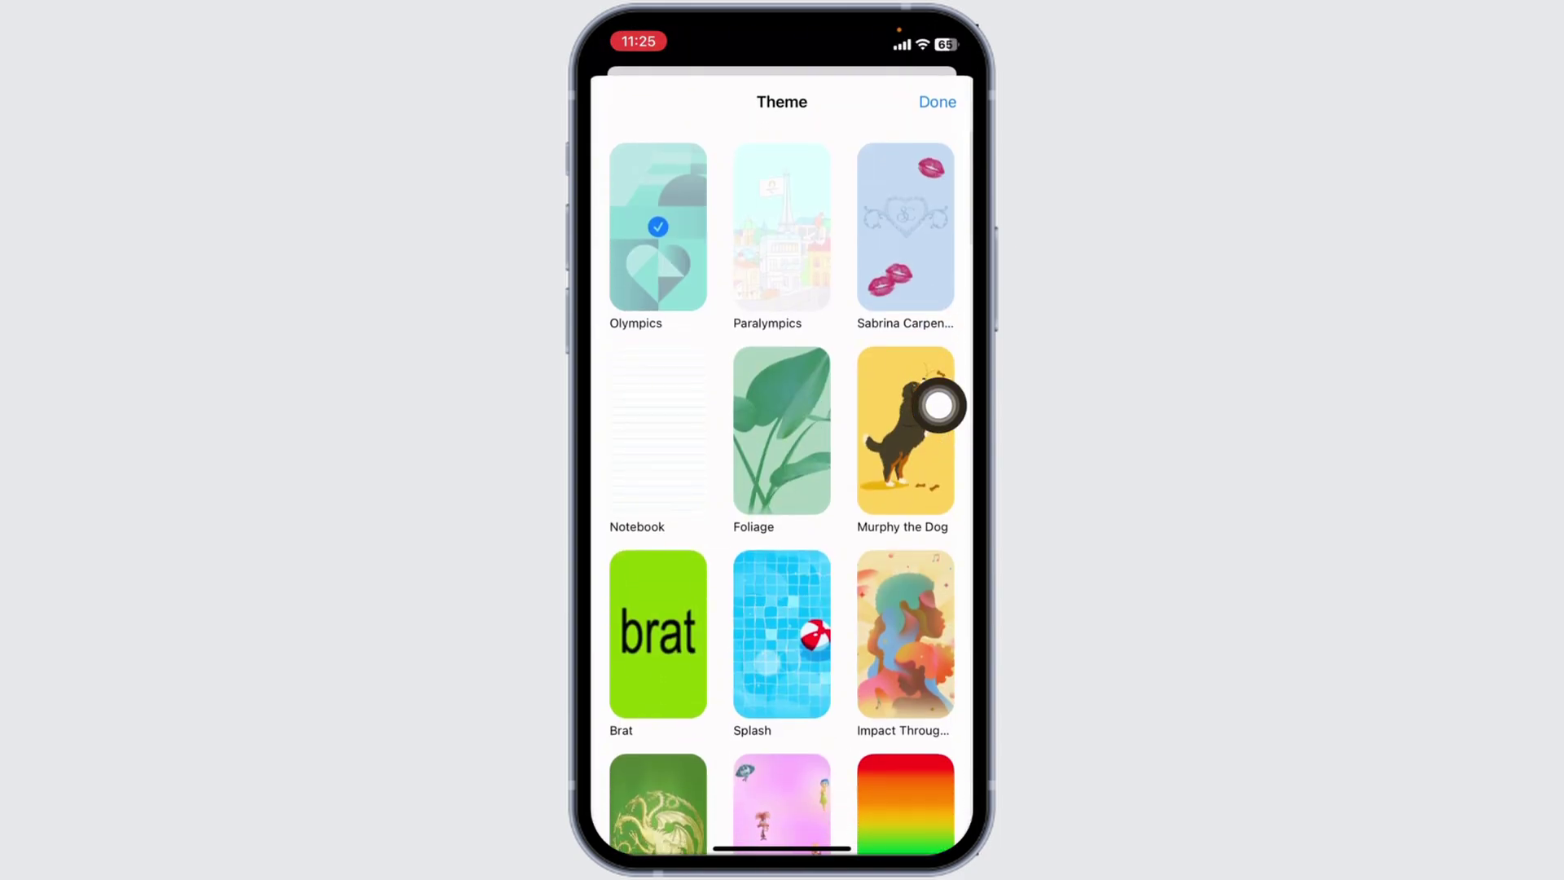
scroll(937, 407, "down", 5)
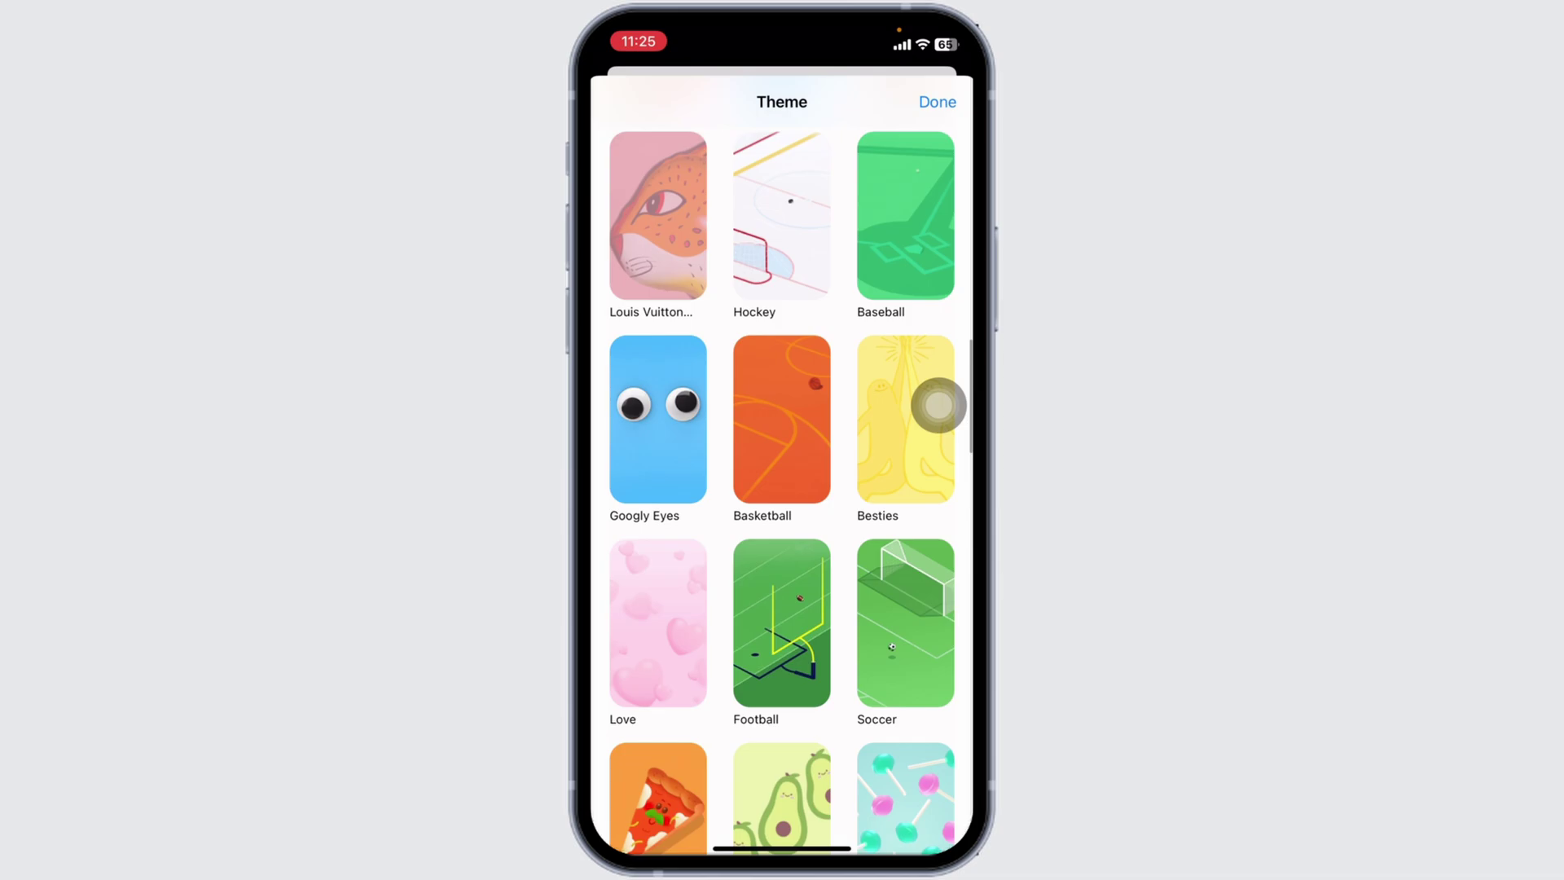
scroll(937, 407, "down", 5)
scroll(937, 406, "down", 5)
scroll(938, 405, "down", 5)
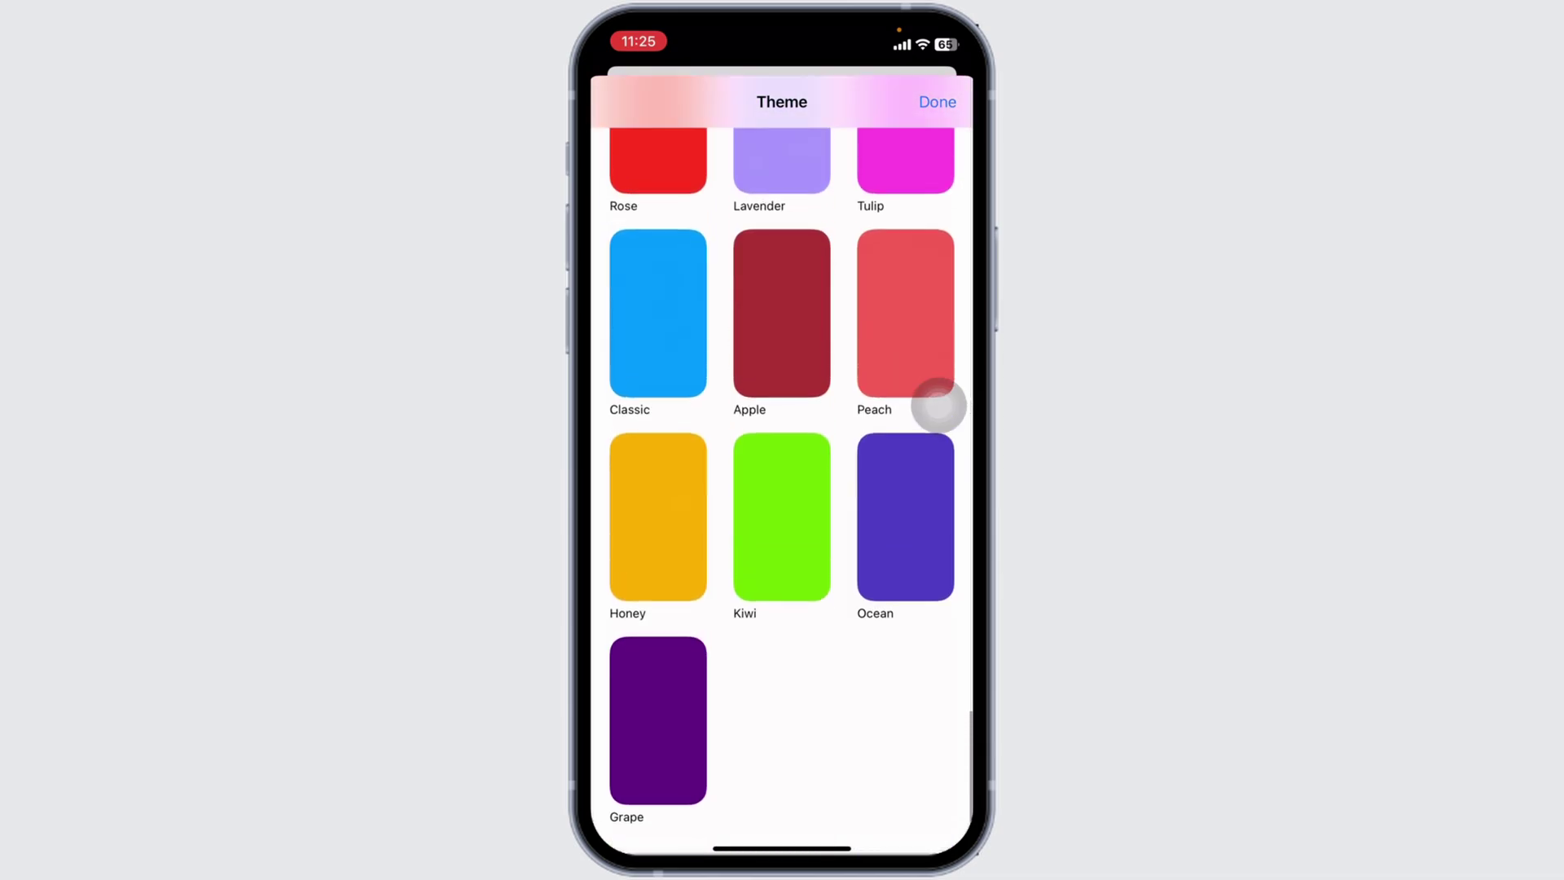
left_click(623, 454)
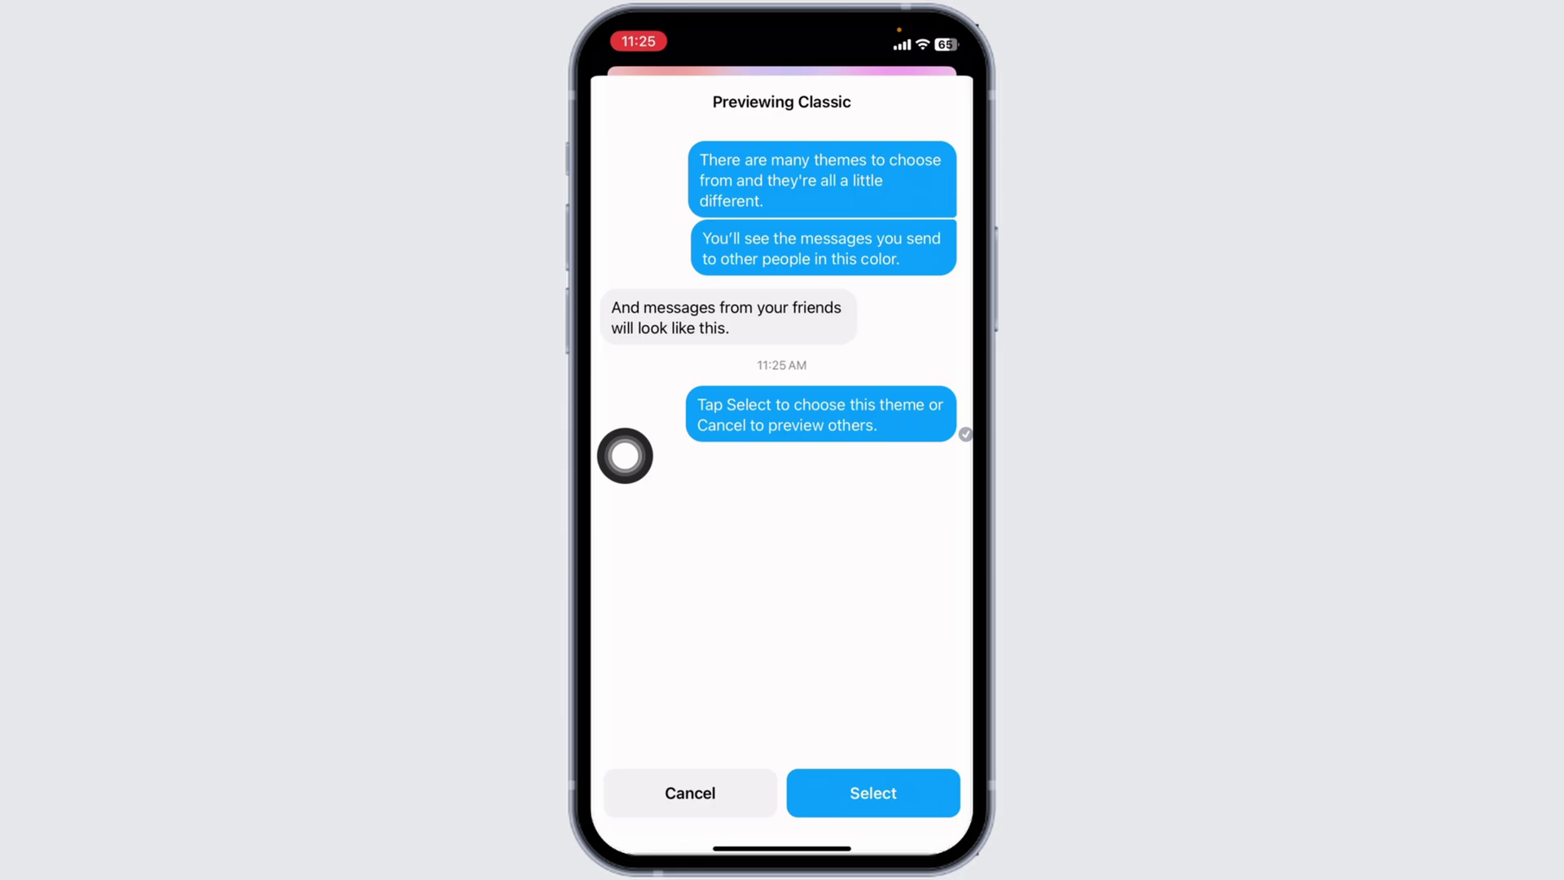
left_click(868, 783)
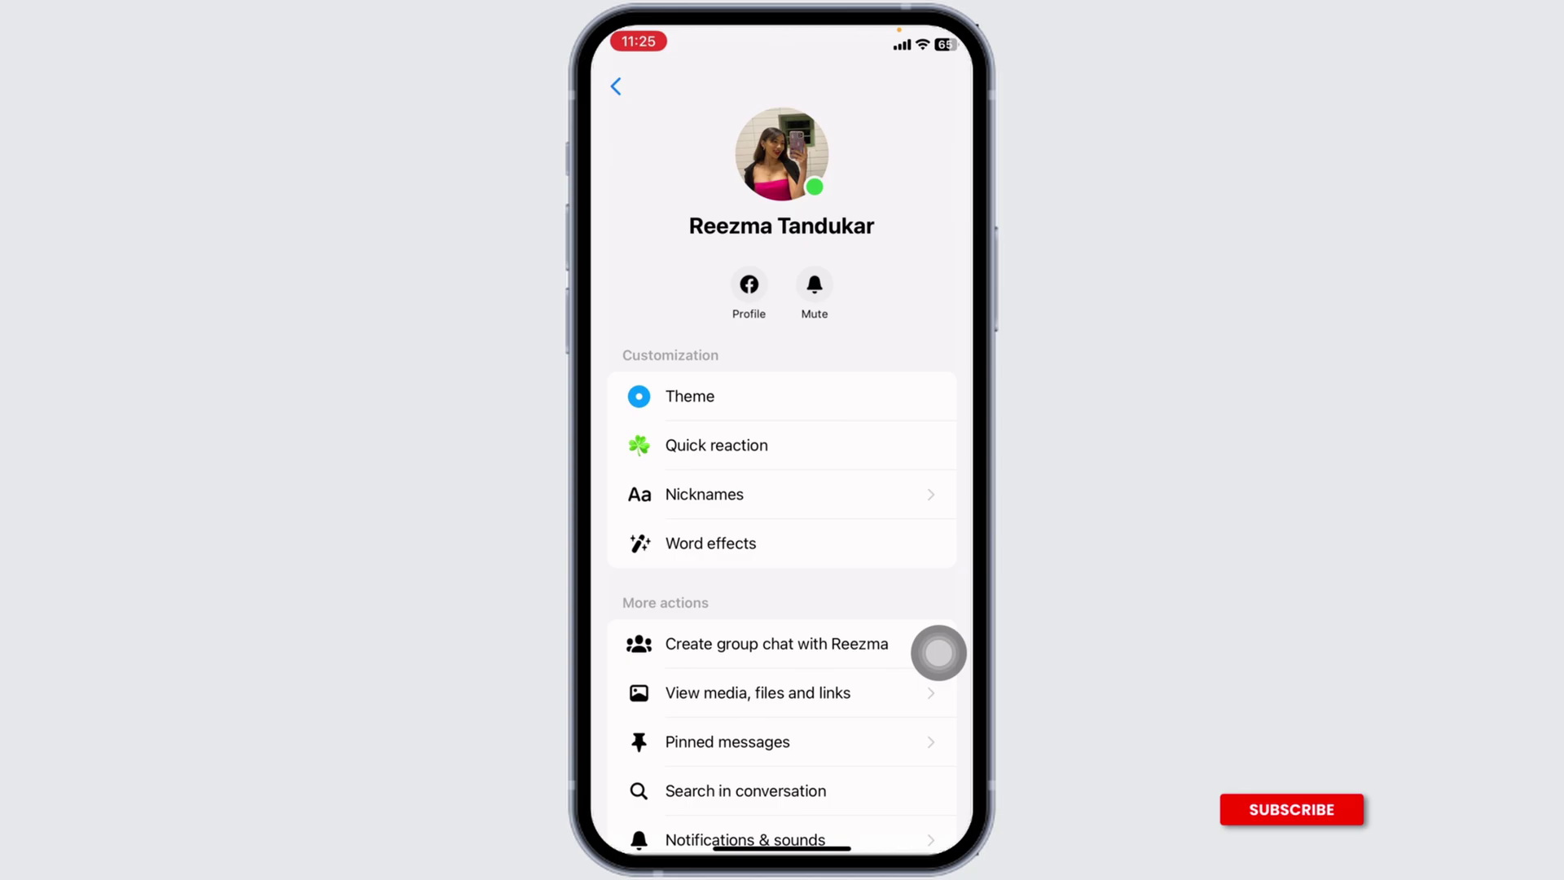
scroll(783, 306, "up", 10)
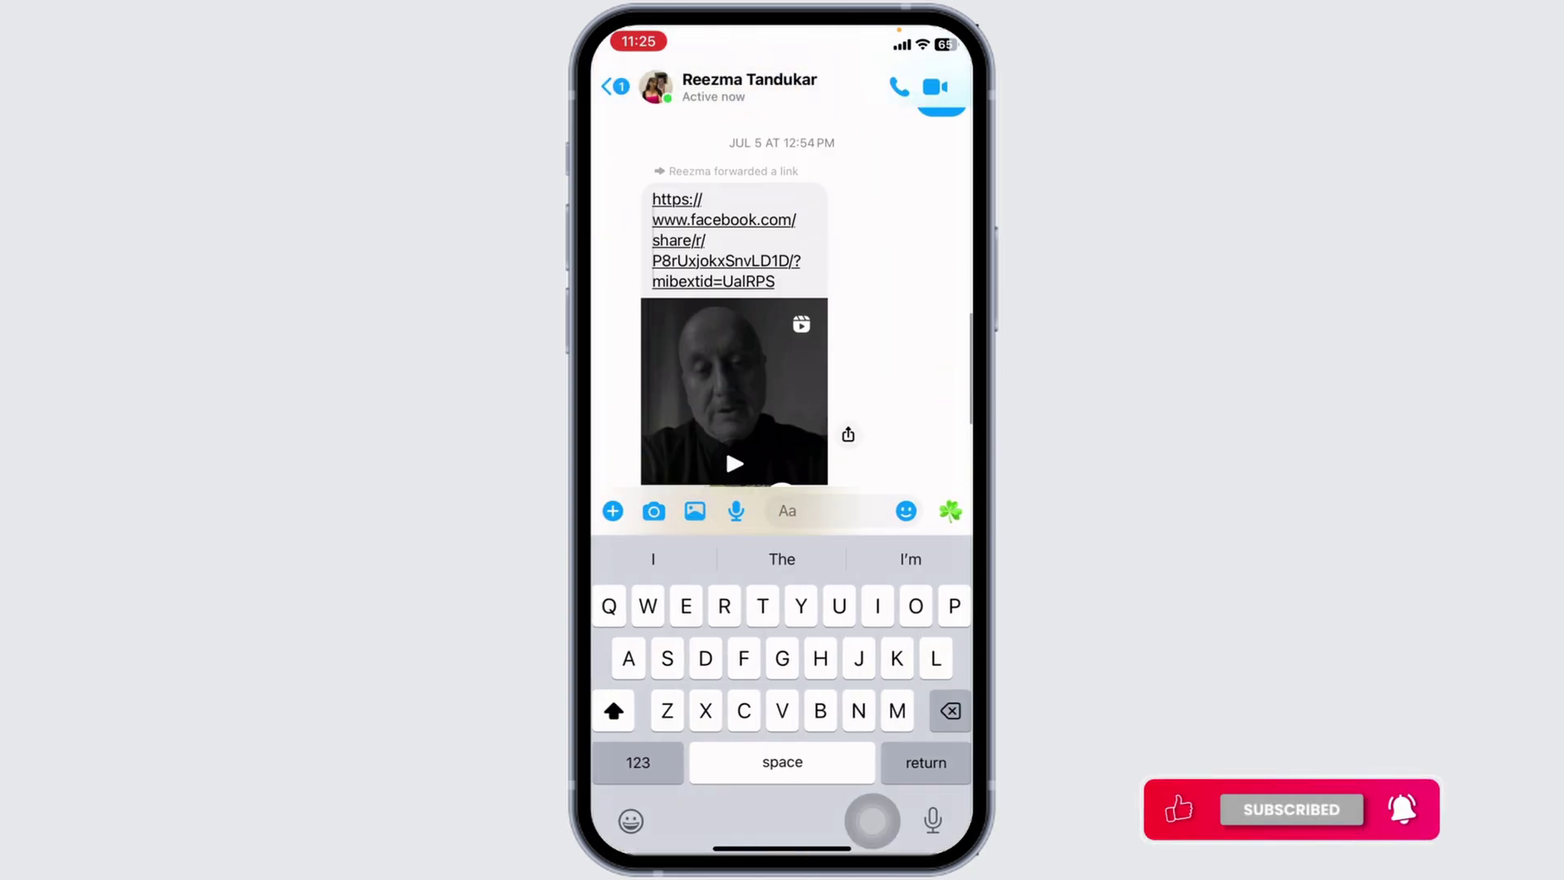